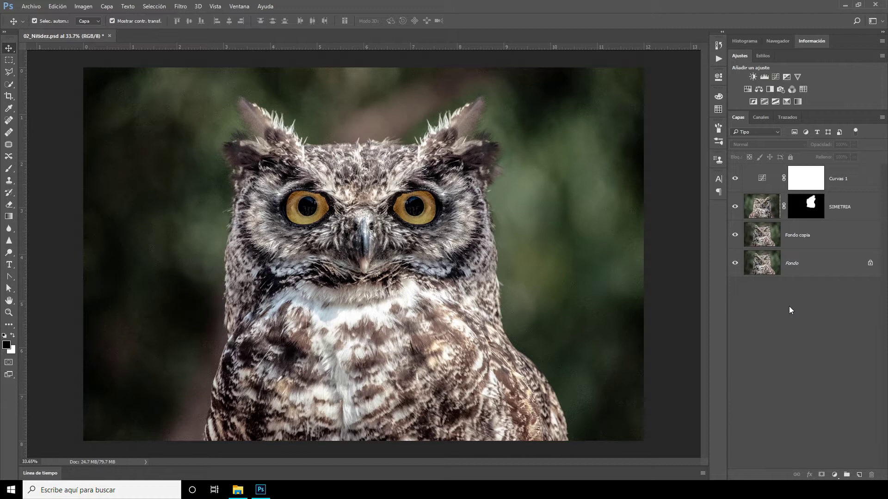
# Step: Stamp all visible layers above Curvas 1 into a new layer named Nitidez
pyautogui.click(763, 174)
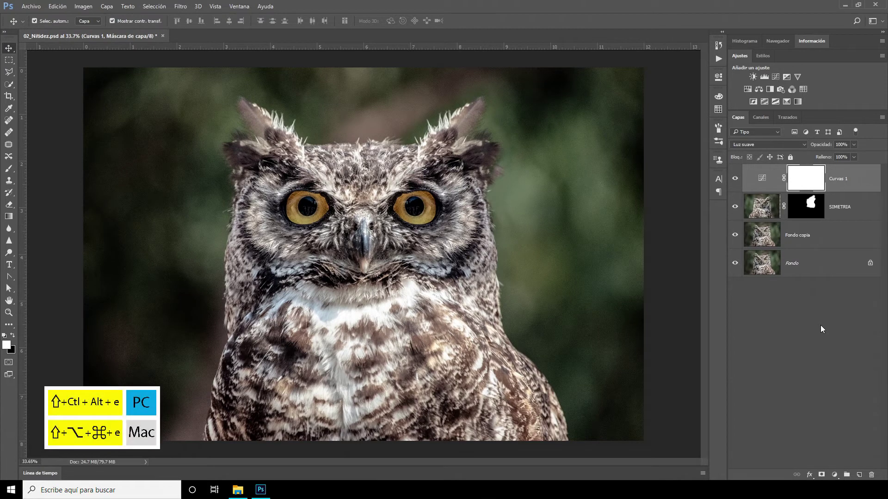
pyautogui.press('ctrl')
pyautogui.hotkey('ctrl', 'shift', 'alt', 'e')
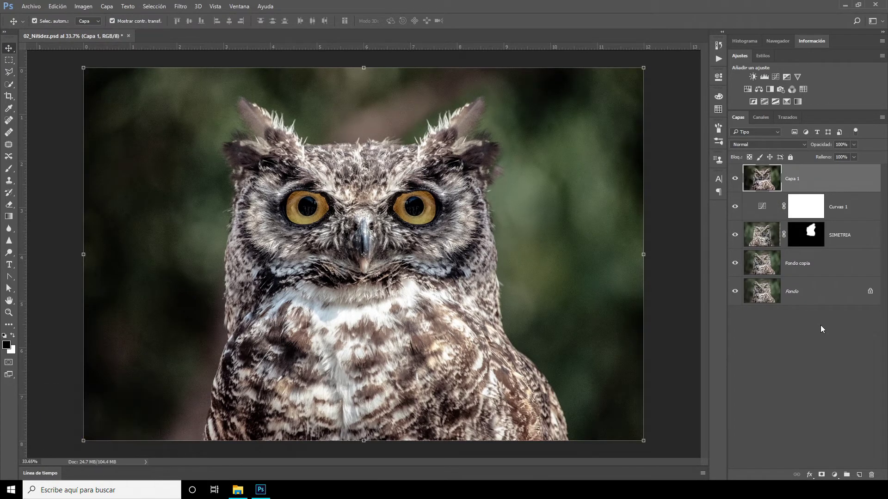
pyautogui.doubleClick(793, 179)
pyautogui.write('Nitidez')
pyautogui.press('Return')
# Step: Apply Unsharp Mask (Máscara de enfoque) to the Nitidez layer with amount 150
pyautogui.click(179, 6)
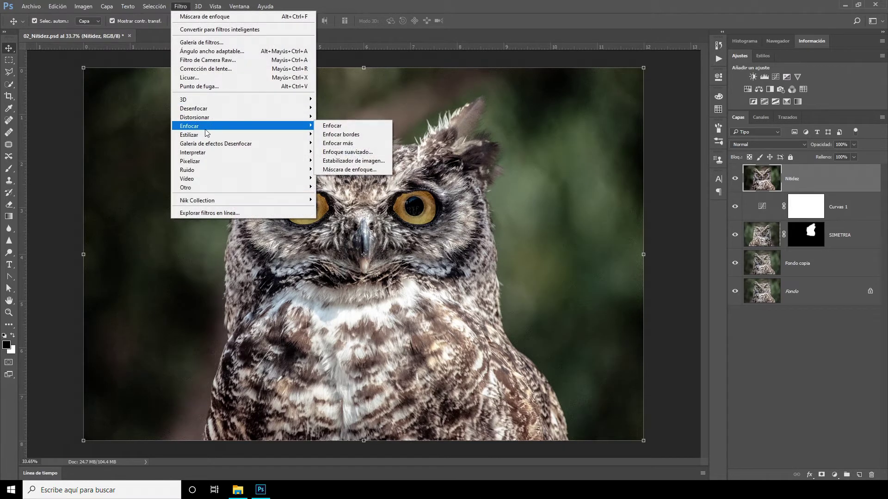
pyautogui.moveTo(189, 126)
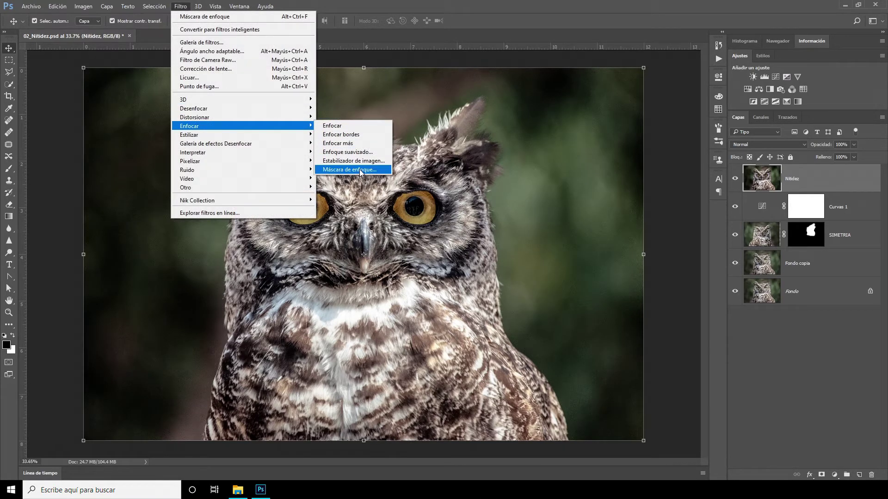
pyautogui.click(361, 171)
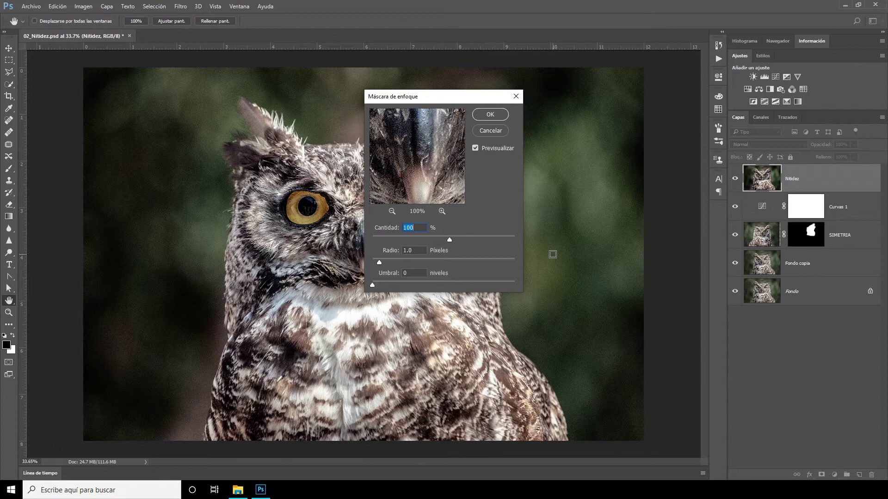
pyautogui.write('150')
pyautogui.click(490, 115)
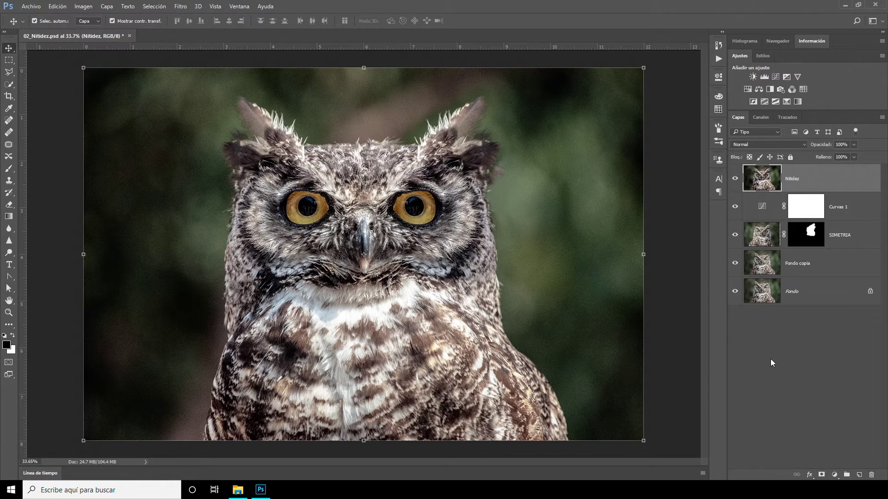
# Step: Apply a 5-pixel High Pass (Paso alto) filter to Nitidez, then zoom in on the detail
pyautogui.click(180, 6)
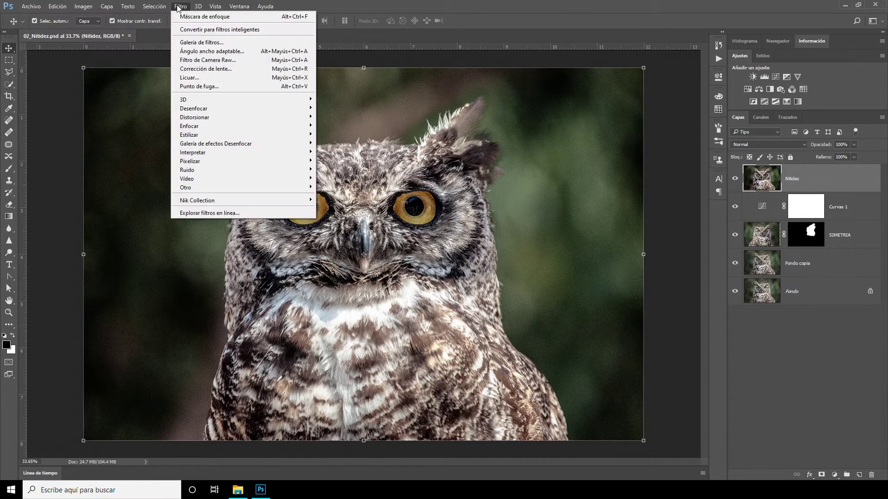
pyautogui.moveTo(208, 188)
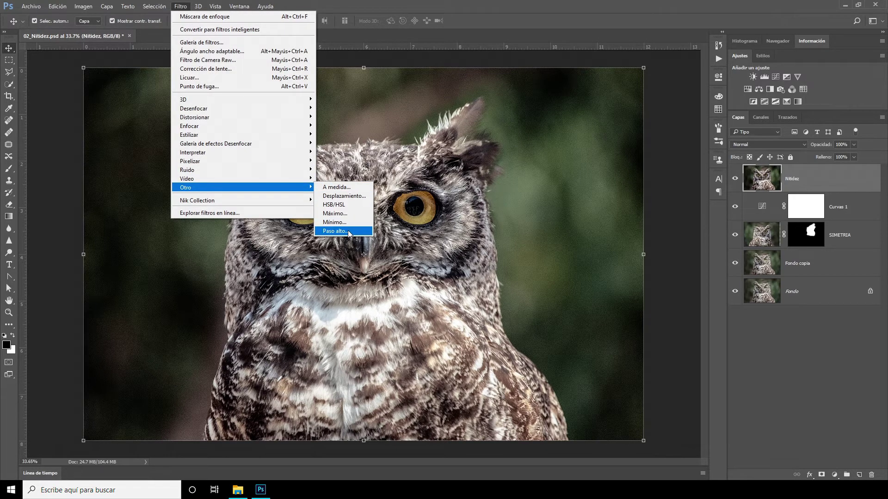
pyautogui.click(350, 232)
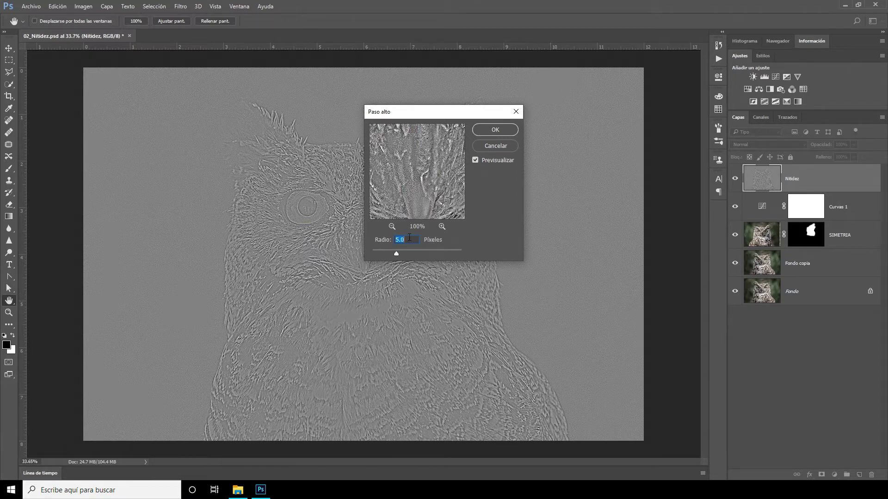
pyautogui.click(496, 131)
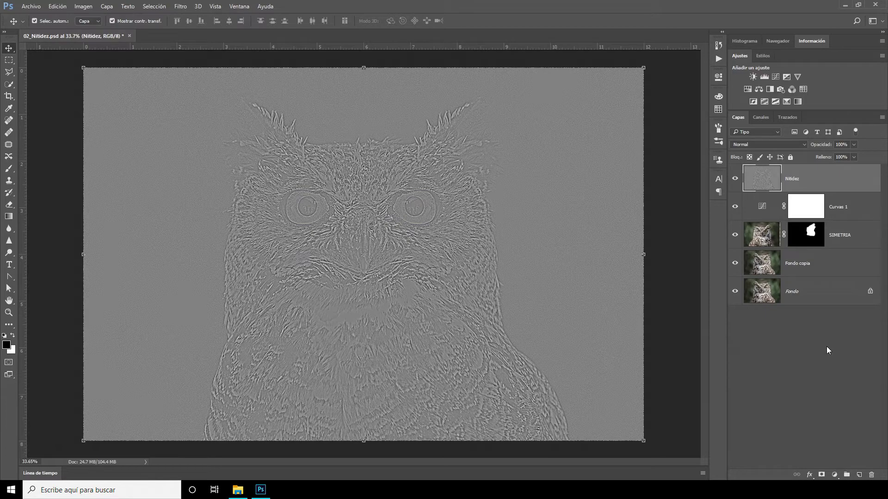
pyautogui.press('ctrl')
pyautogui.hotkey('ctrl', '+')
pyautogui.hotkey('ctrl', '+')
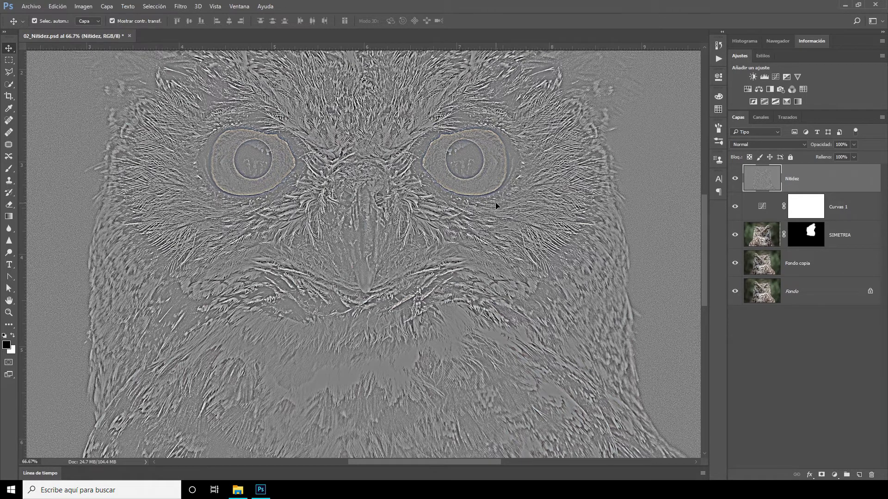
# Step: Desaturate the high-pass Nitidez layer and fit the whole image in the window
pyautogui.click(83, 6)
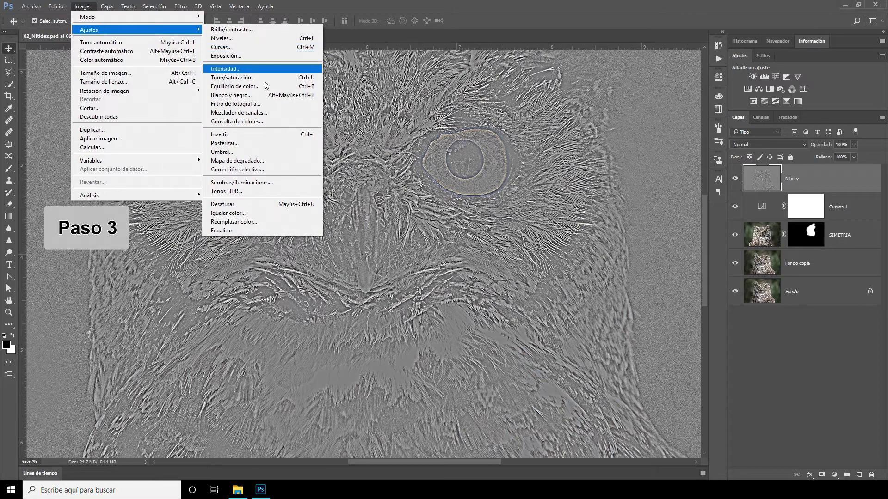
pyautogui.moveTo(136, 29)
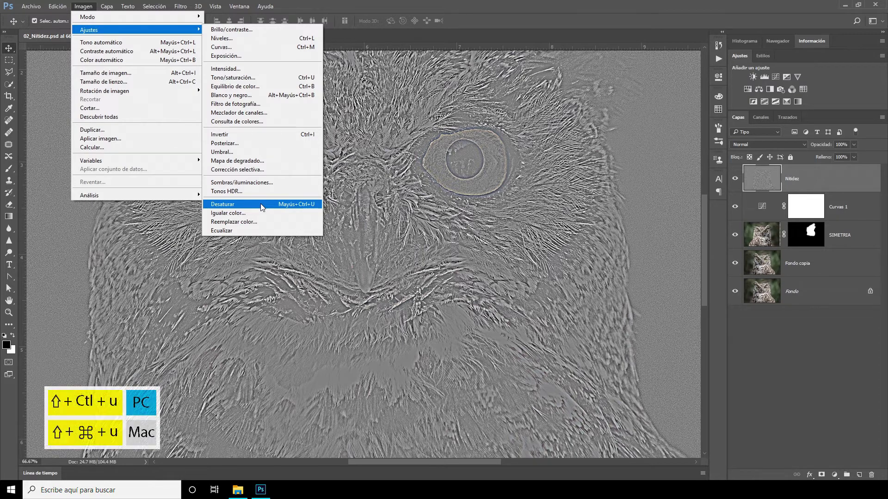
pyautogui.click(262, 206)
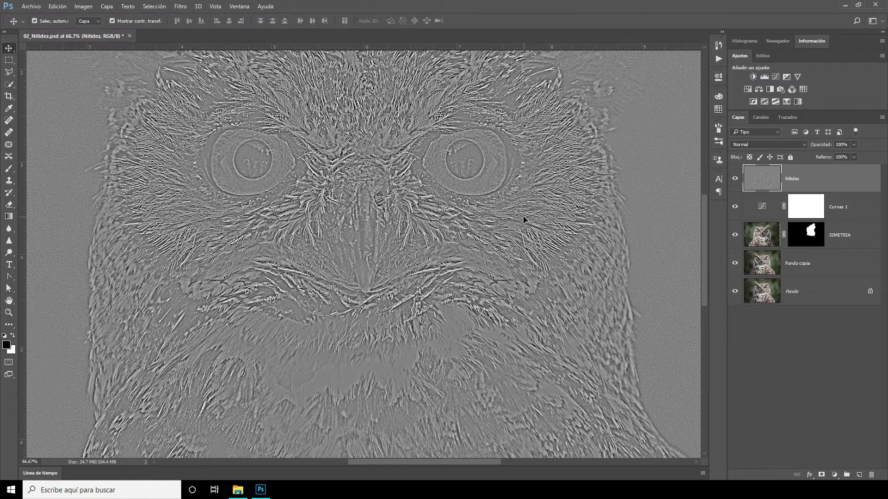
pyautogui.hotkey('ctrl', '0')
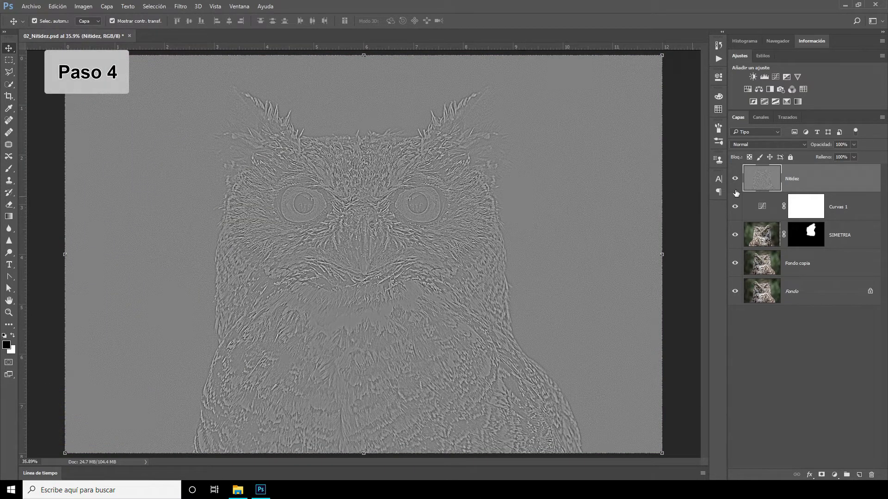
# Step: Set the Nitidez layer's blend mode to Overlay (Superponer)
pyautogui.click(775, 144)
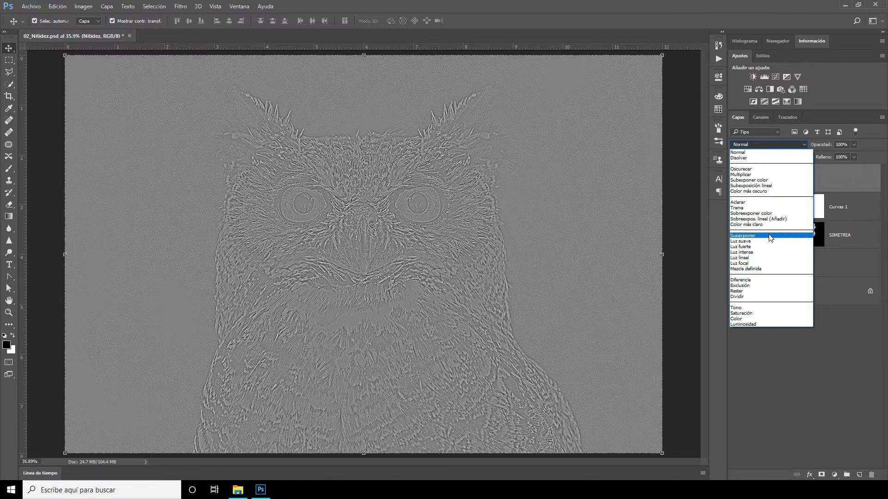
pyautogui.click(771, 236)
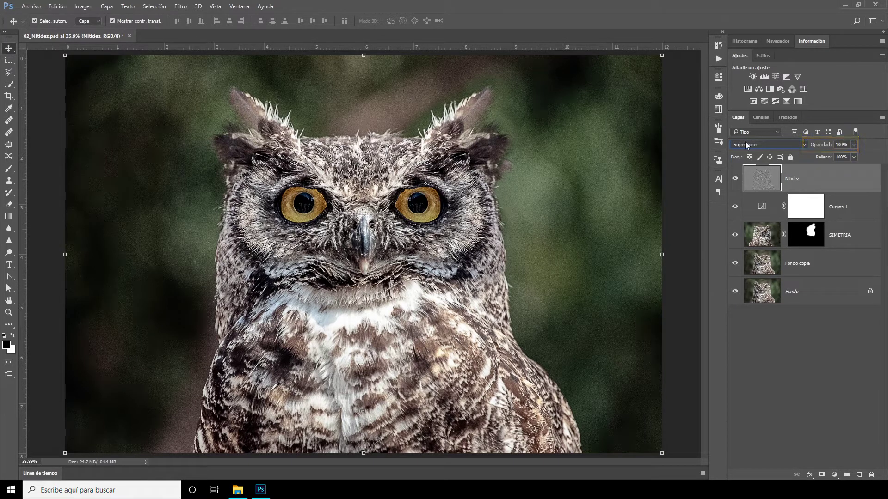
# Step: Set the Nitidez layer's opacity to 50%
pyautogui.click(841, 145)
pyautogui.write('50')
pyautogui.press('Return')
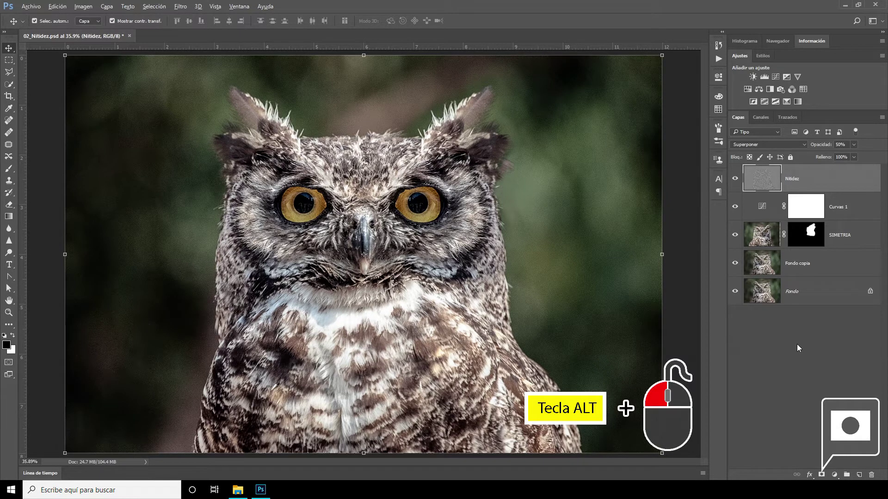
# Step: Add a black hide-all layer mask to the Nitidez layer and select the Brush tool
pyautogui.keyDown('alt'); pyautogui.click(821, 476); pyautogui.keyUp('alt')
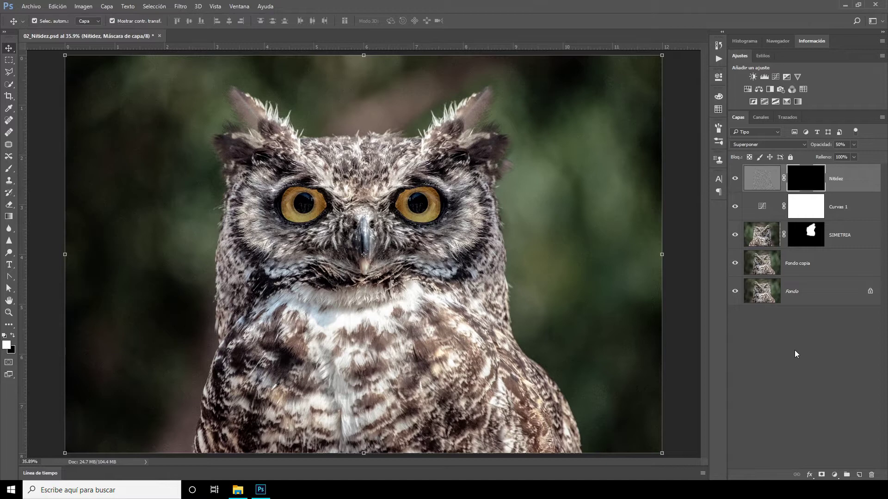
pyautogui.press('b')
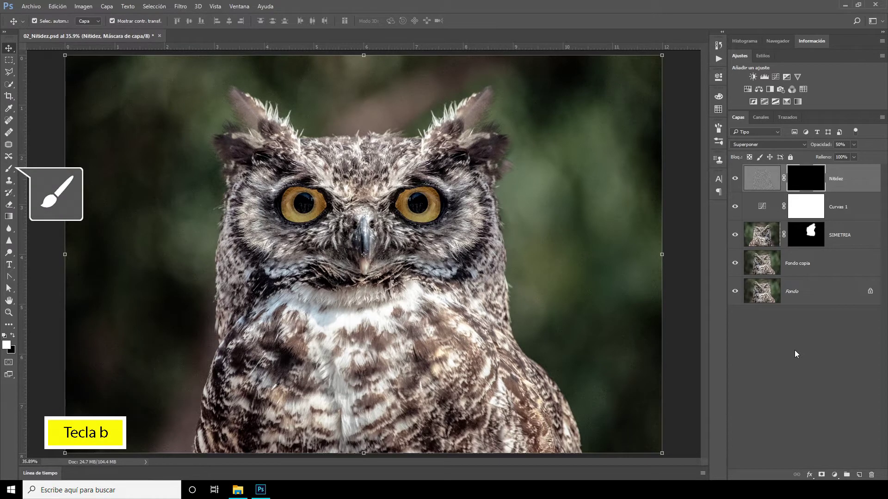
# Step: Select the Brush tool and shrink it from 300 px to 200 px
pyautogui.press('b')
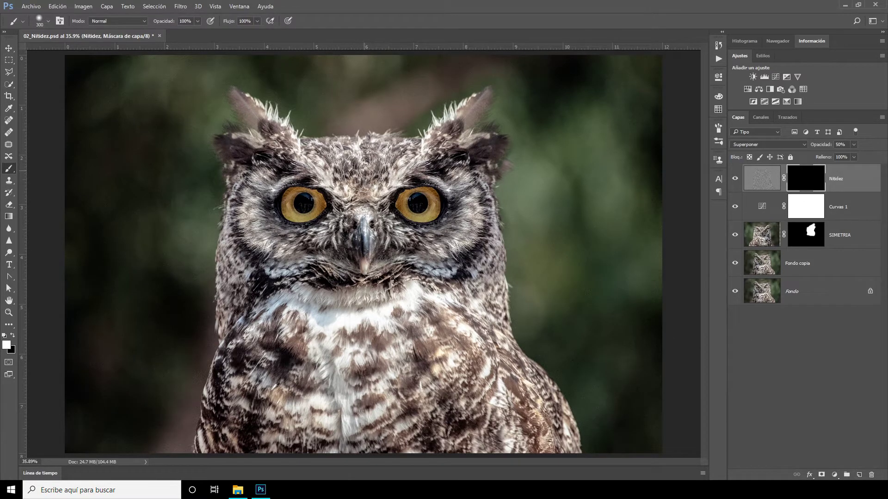
pyautogui.press('[')
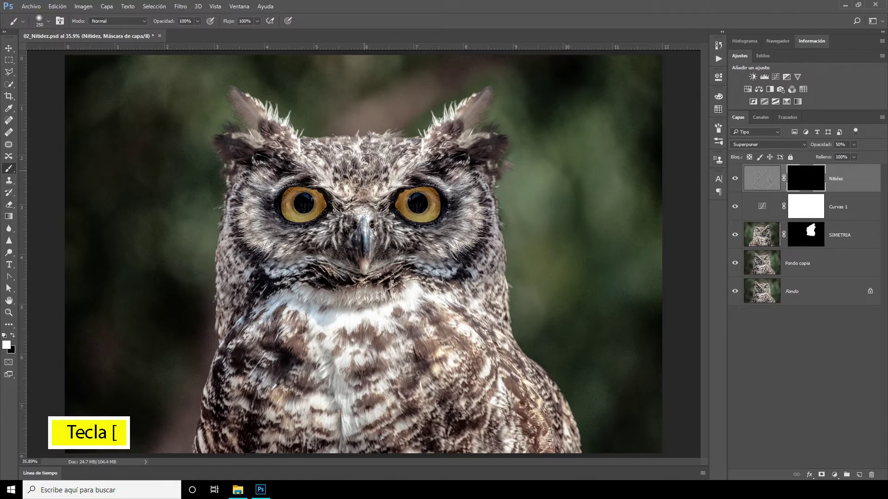
pyautogui.press('[')
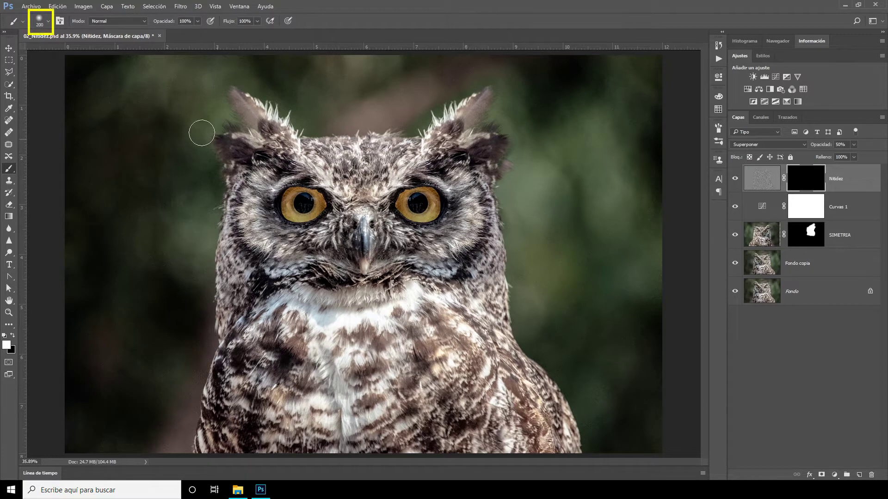
# Step: Set the brush hardness (Dureza) to 20%
pyautogui.click(49, 21)
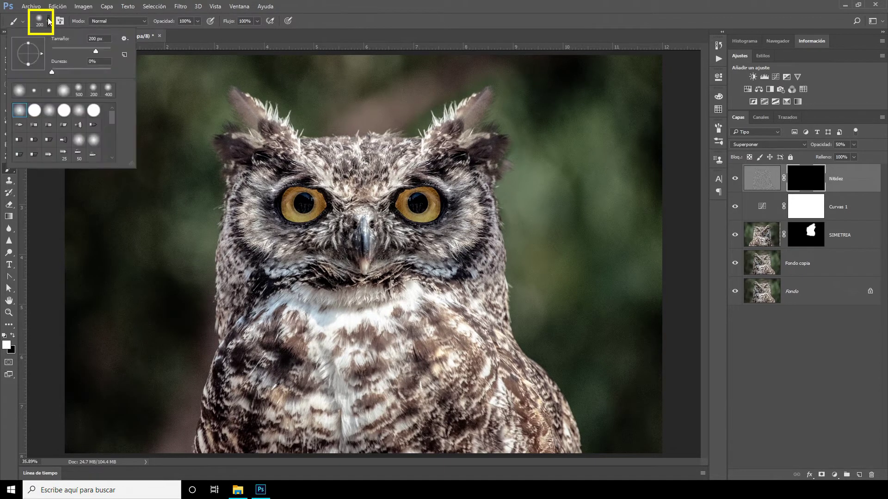
pyautogui.click(98, 62)
pyautogui.write('20')
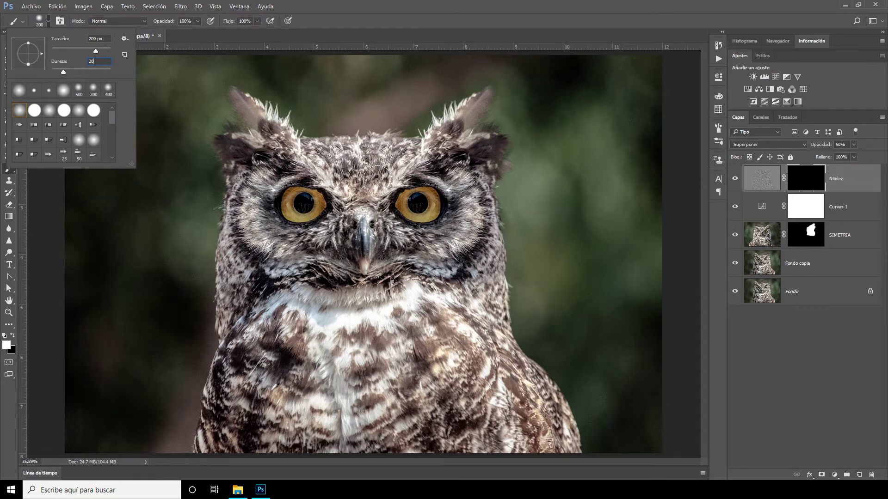
pyautogui.press('Return')
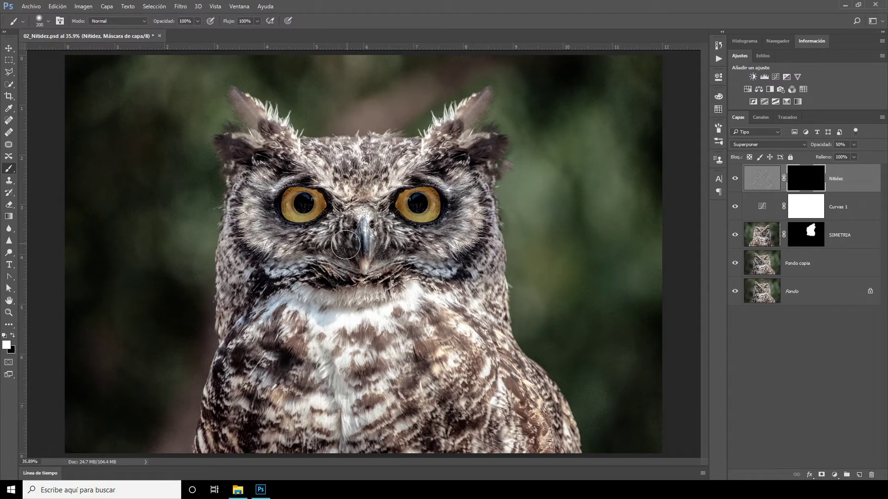
# Step: Make white the foreground colour and paint it over the owl on the Nitidez mask
pyautogui.press('x')
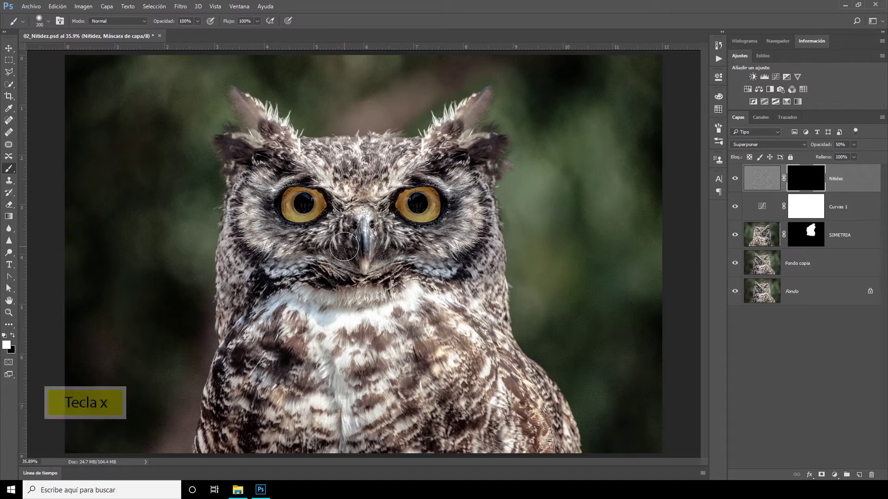
pyautogui.press('x')
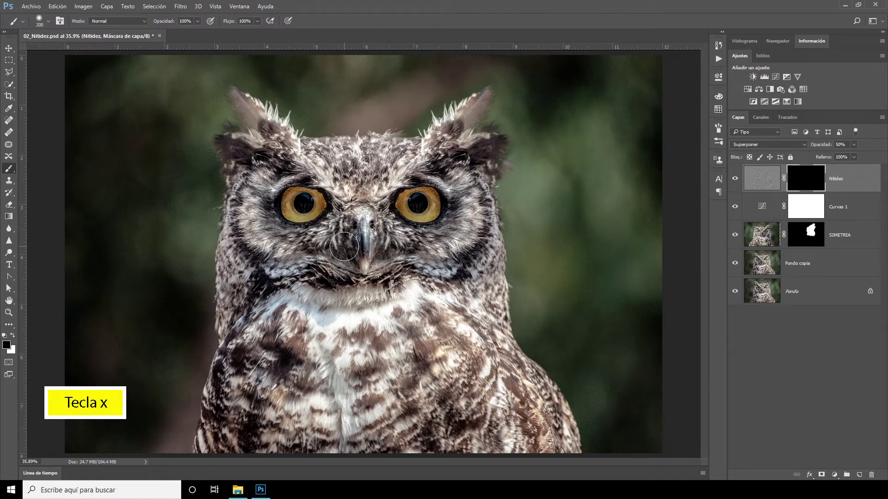
pyautogui.press('x')
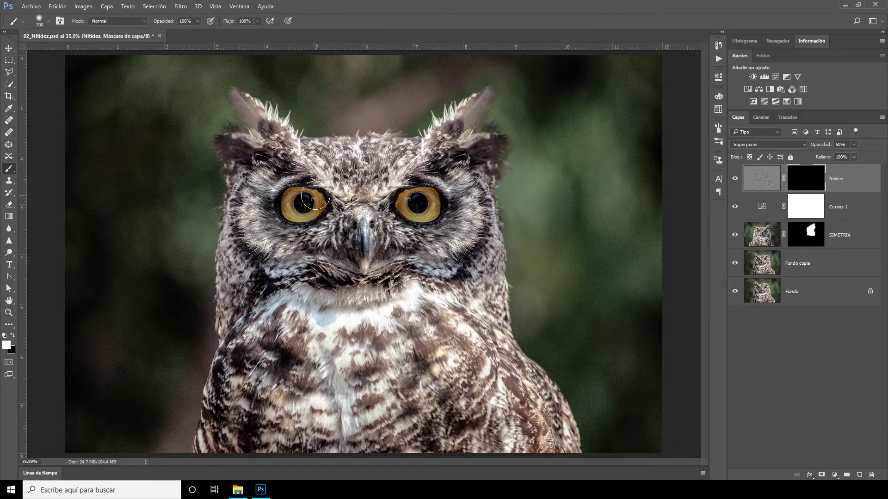
pyautogui.moveTo(307, 190)
pyautogui.mouseDown()
pyautogui.moveTo(282, 215)
pyautogui.moveTo(404, 194)
pyautogui.moveTo(278, 172)
pyautogui.moveTo(341, 223)
pyautogui.moveTo(476, 235)
pyautogui.moveTo(454, 171)
pyautogui.moveTo(436, 168)
pyautogui.moveTo(426, 240)
pyautogui.moveTo(359, 263)
pyautogui.moveTo(337, 258)
pyautogui.moveTo(391, 243)
pyautogui.moveTo(366, 262)
pyautogui.moveTo(333, 249)
pyautogui.moveTo(370, 269)
pyautogui.moveTo(325, 193)
pyautogui.moveTo(283, 189)
pyautogui.moveTo(335, 235)
pyautogui.moveTo(347, 260)
pyautogui.moveTo(386, 264)
pyautogui.moveTo(365, 285)
pyautogui.moveTo(366, 369)
pyautogui.moveTo(368, 359)
pyautogui.moveTo(351, 436)
pyautogui.moveTo(351, 322)
pyautogui.moveTo(336, 298)
pyautogui.moveTo(317, 412)
pyautogui.moveTo(304, 373)
pyautogui.moveTo(285, 435)
pyautogui.moveTo(284, 310)
pyautogui.moveTo(291, 314)
pyautogui.moveTo(262, 406)
pyautogui.moveTo(301, 394)
pyautogui.moveTo(310, 370)
pyautogui.moveTo(393, 434)
pyautogui.moveTo(505, 424)
pyautogui.moveTo(466, 330)
pyautogui.moveTo(423, 312)
pyautogui.moveTo(443, 400)
pyautogui.moveTo(474, 439)
pyautogui.moveTo(428, 279)
pyautogui.moveTo(448, 266)
pyautogui.moveTo(389, 271)
pyautogui.moveTo(370, 310)
pyautogui.moveTo(459, 252)
pyautogui.moveTo(420, 296)
pyautogui.moveTo(447, 372)
pyautogui.moveTo(421, 324)
pyautogui.moveTo(406, 334)
pyautogui.moveTo(416, 339)
pyautogui.moveTo(385, 449)
pyautogui.moveTo(377, 392)
pyautogui.moveTo(347, 304)
pyautogui.moveTo(329, 368)
pyautogui.moveTo(324, 319)
pyautogui.moveTo(298, 350)
pyautogui.moveTo(272, 445)
pyautogui.moveTo(303, 260)
pyautogui.moveTo(381, 261)
pyautogui.moveTo(352, 262)
pyautogui.moveTo(362, 193)
pyautogui.moveTo(305, 191)
pyautogui.moveTo(425, 227)
pyautogui.mouseUp()
# Step: View the Nitidez mask alone and paint white over the dark streak near the owl's ear
pyautogui.keyDown('alt'); pyautogui.click(806, 180); pyautogui.keyUp('alt')
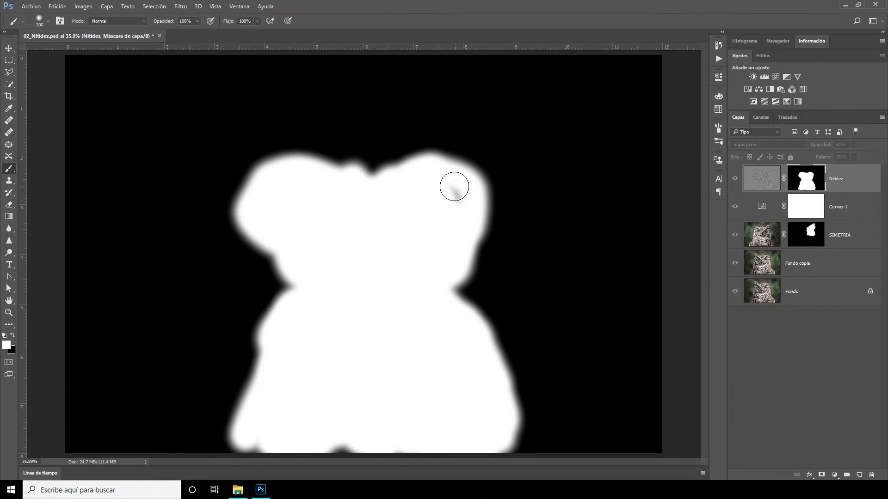
pyautogui.moveTo(446, 189)
pyautogui.mouseDown()
pyautogui.moveTo(370, 198)
pyautogui.moveTo(358, 449)
pyautogui.moveTo(331, 260)
pyautogui.moveTo(369, 208)
pyautogui.mouseUp()
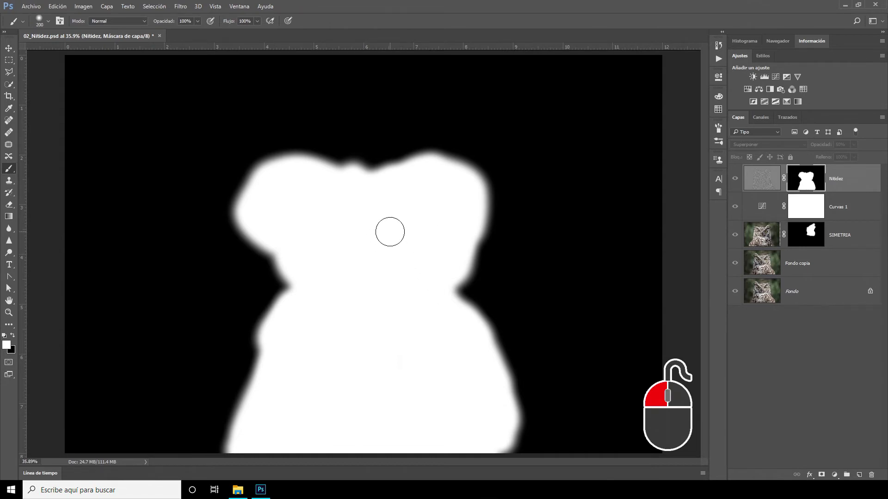
pyautogui.moveTo(369, 207); pyautogui.dragTo(388, 230)
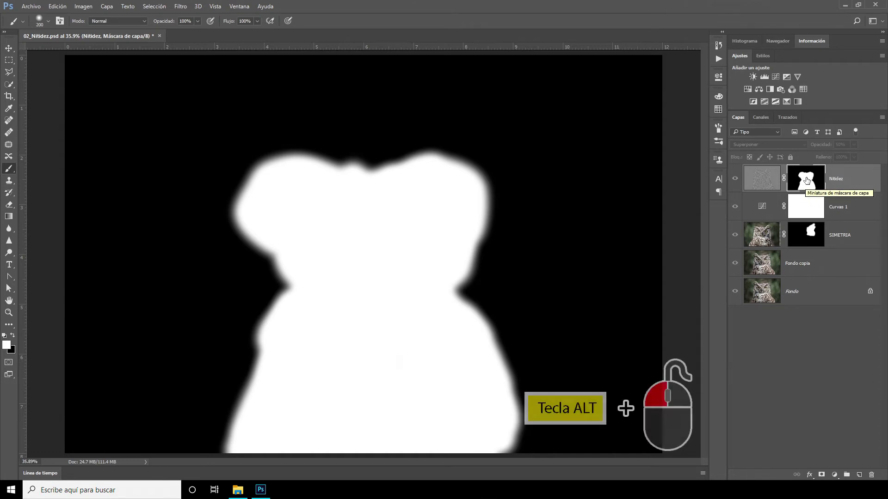
# Step: Leave mask view to see the full-colour owl with its masked Nitidez sharpening
pyautogui.keyDown('alt'); pyautogui.click(806, 181); pyautogui.keyUp('alt')
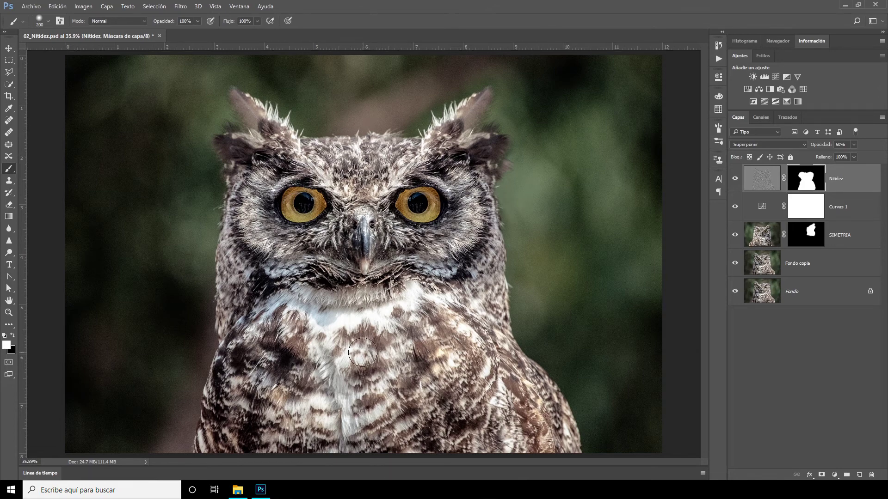
pyautogui.scroll(1, 365, 276)
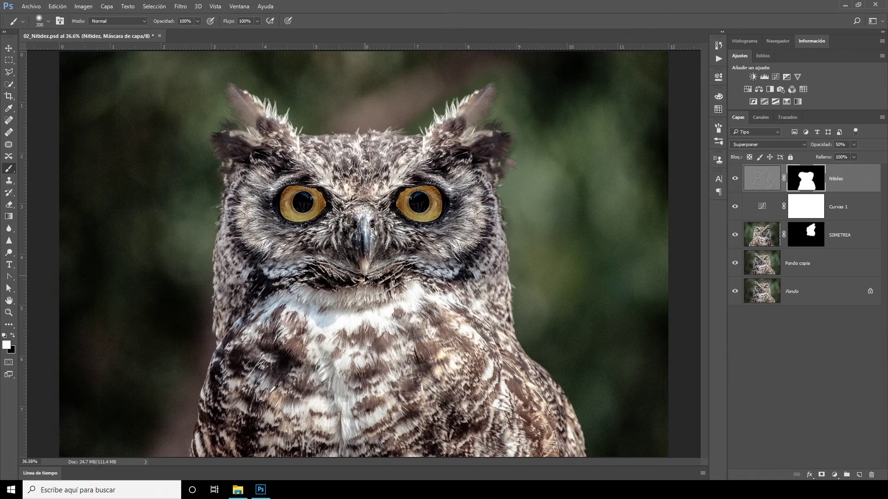
# Step: Zoom to 66.7% on the owl's eyes and toggle the Nitidez layer off and back on
pyautogui.hotkey('ctrl', '+')
pyautogui.hotkey('ctrl', '+')
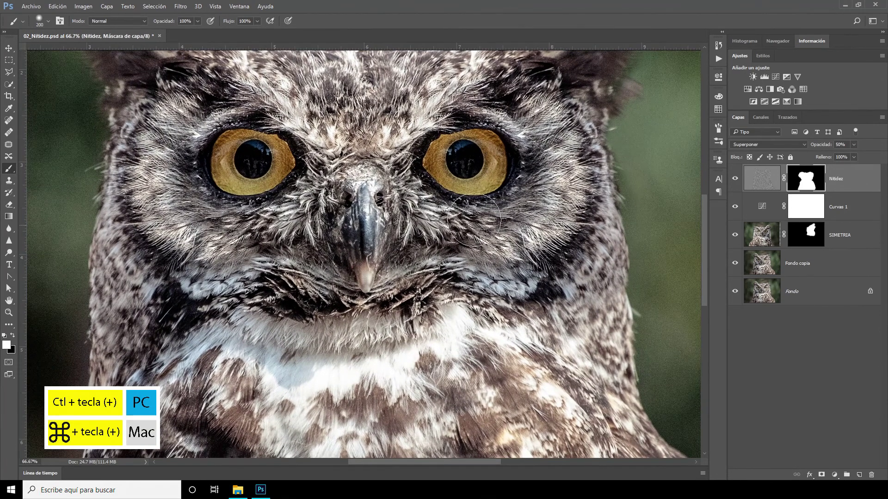
pyautogui.click(735, 179)
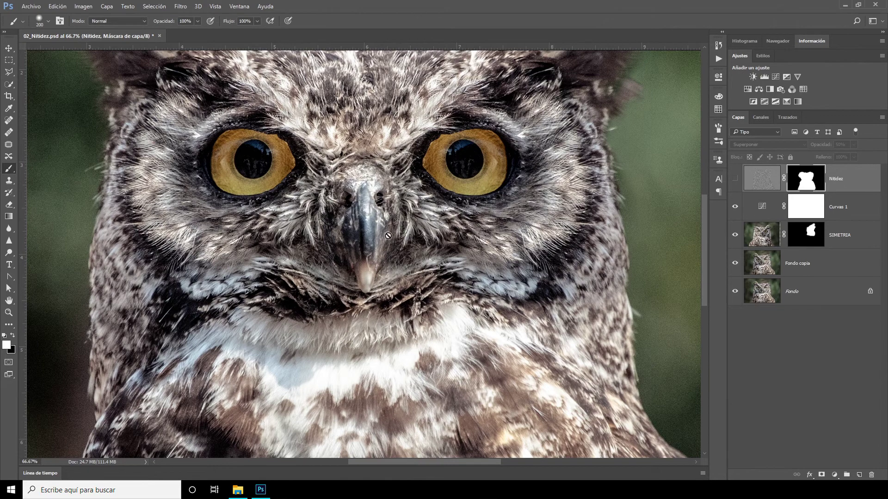
pyautogui.click(736, 179)
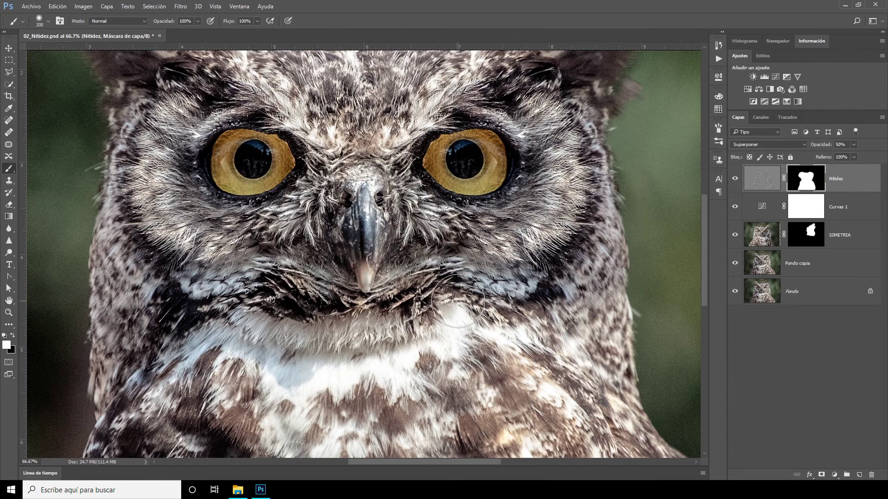